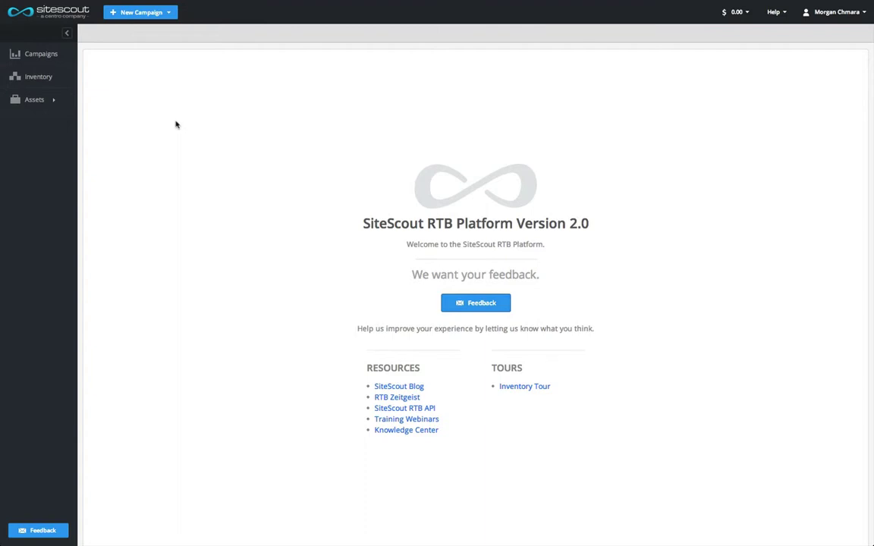
Step: Open the site inventory and choose the Business & Finance category in its filters
{"action": "left_click", "coordinate": [61, 81]}
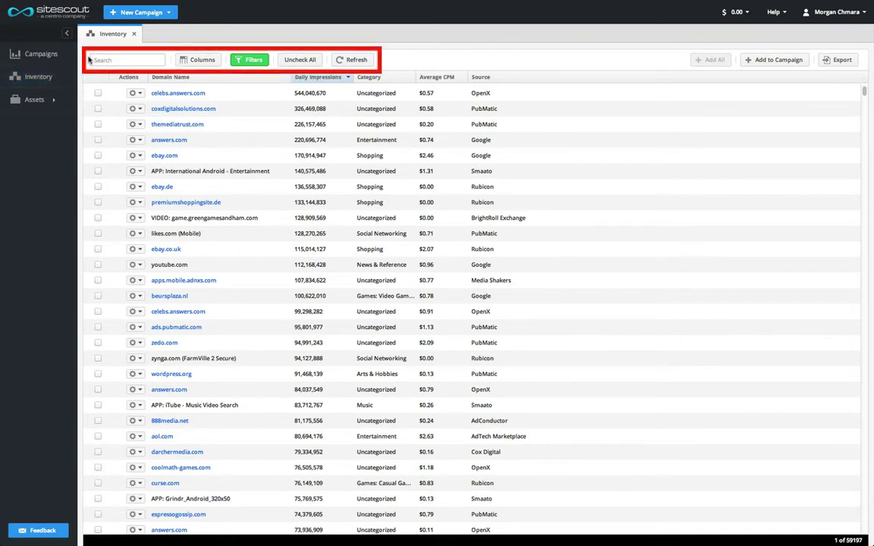
{"action": "left_click", "coordinate": [250, 64]}
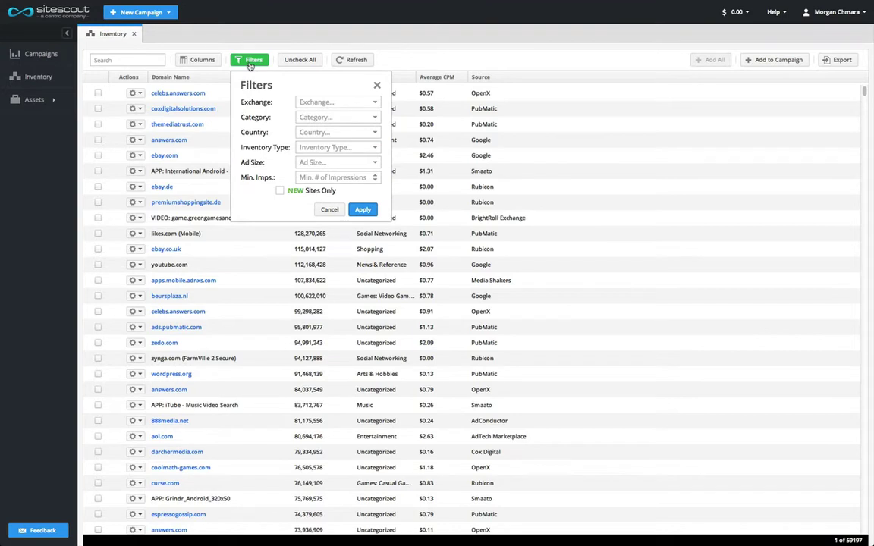
{"action": "left_click", "coordinate": [375, 103]}
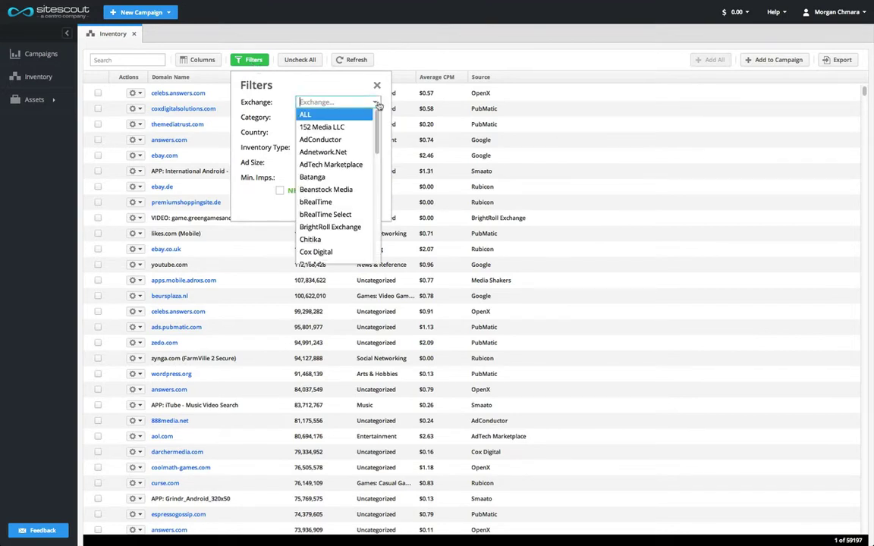
{"action": "left_click", "coordinate": [377, 104]}
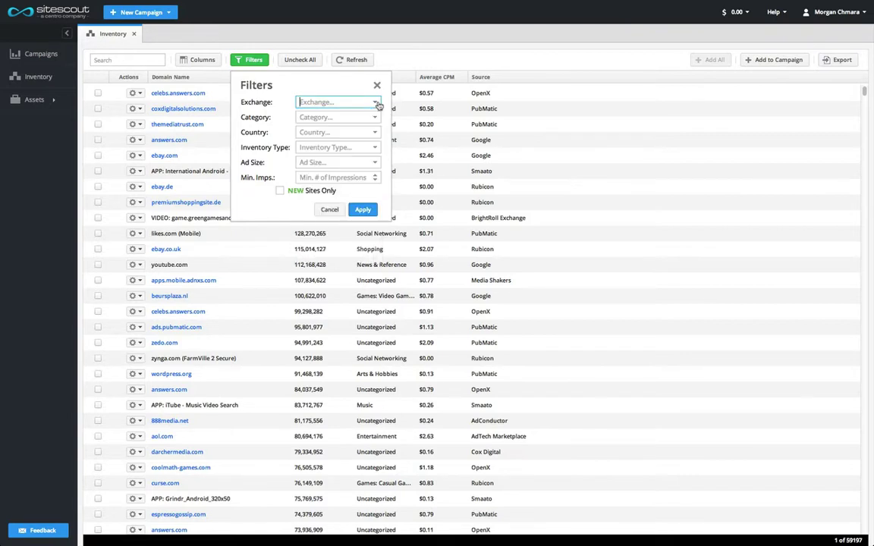
{"action": "left_click", "coordinate": [376, 119]}
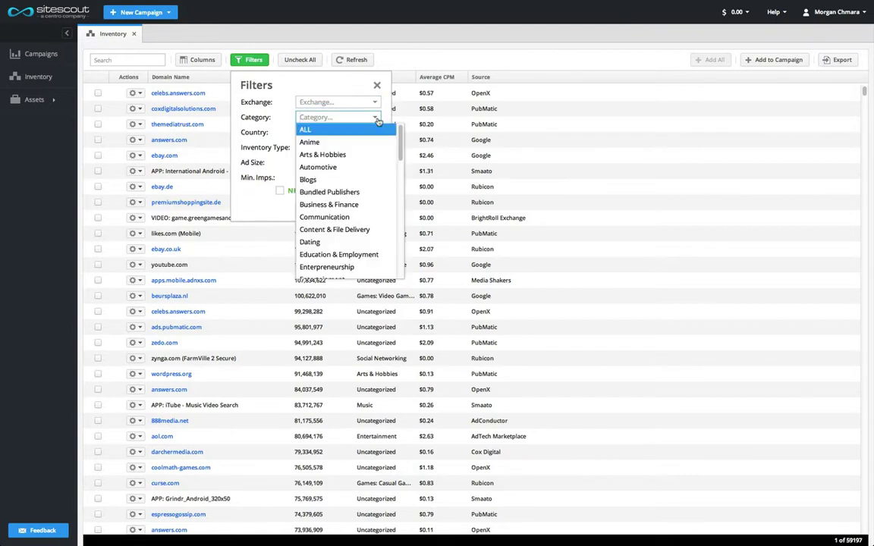
{"action": "left_click", "coordinate": [365, 209]}
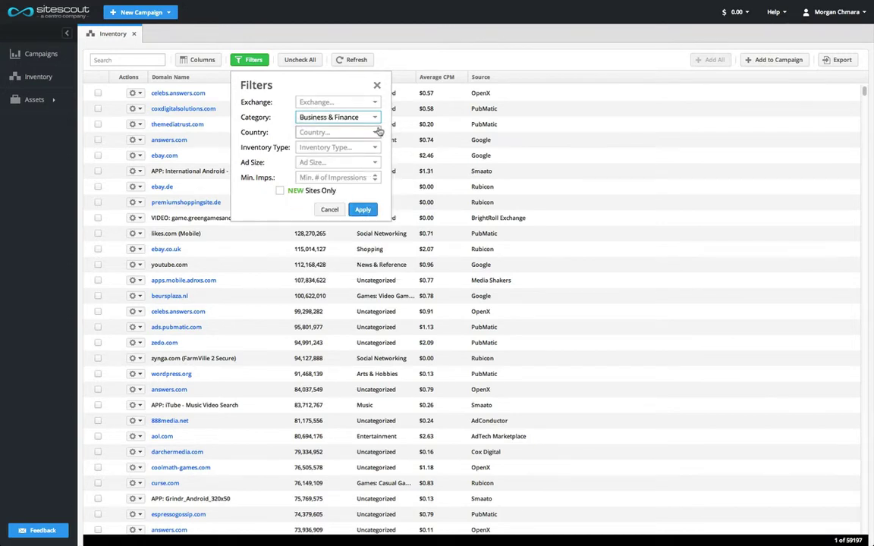
Step: Review the available country, inventory type and ad size filter options without choosing any
{"action": "left_click", "coordinate": [378, 132]}
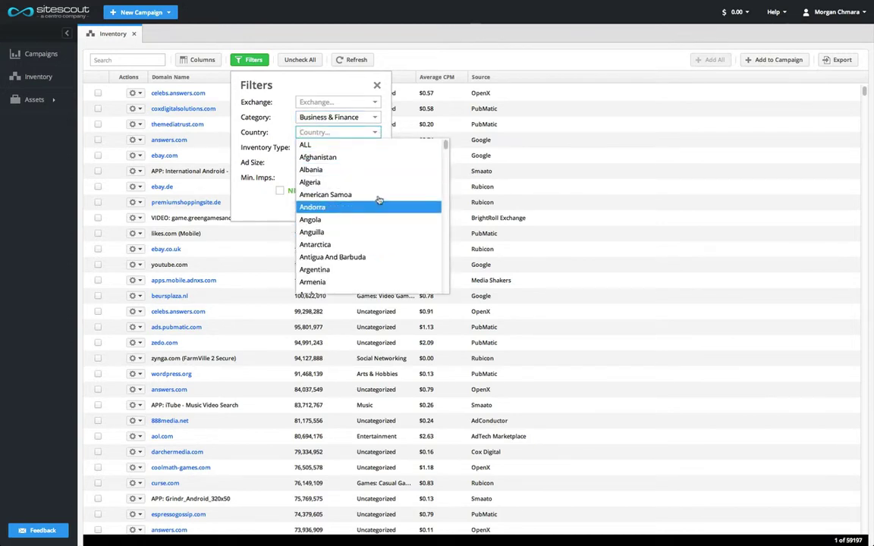
{"action": "left_click", "coordinate": [377, 133]}
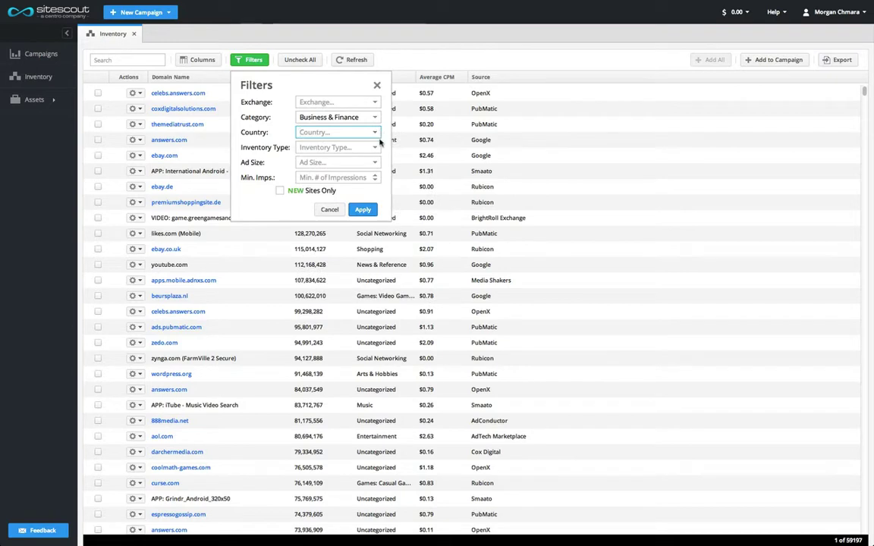
{"action": "left_click", "coordinate": [374, 148]}
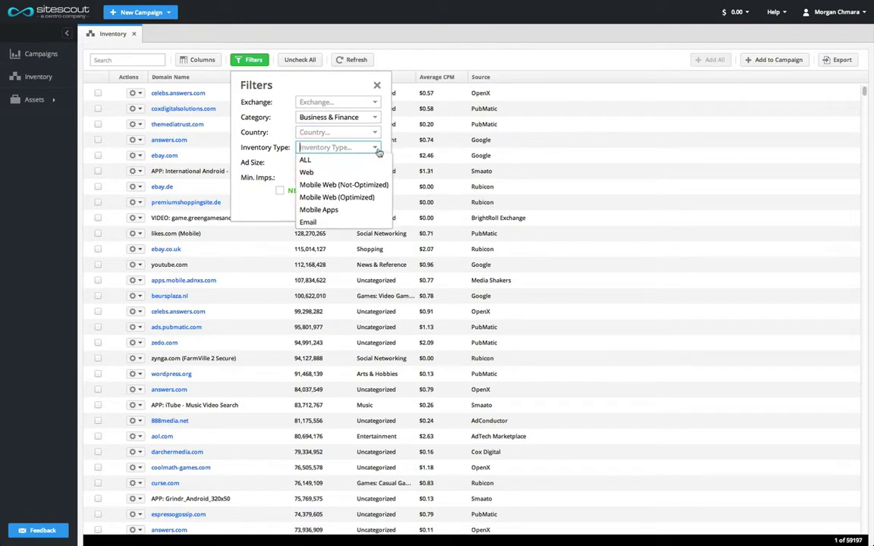
{"action": "left_click", "coordinate": [378, 152]}
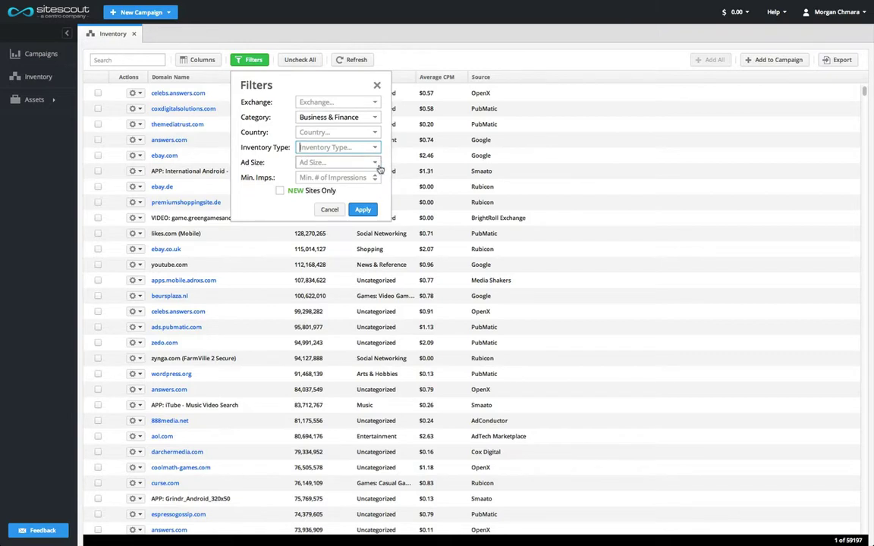
{"action": "left_click", "coordinate": [376, 164]}
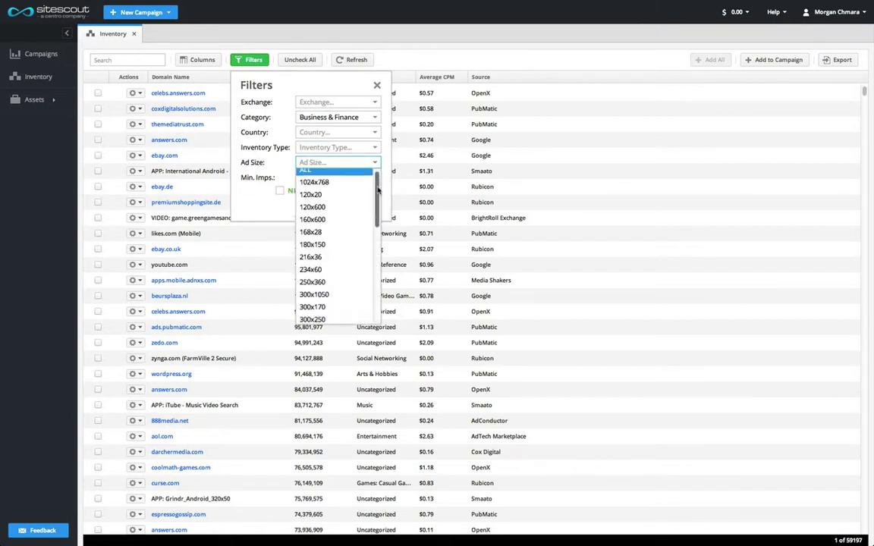
{"action": "mouse_move", "coordinate": [377, 185]}
{"action": "left_mouse_down"}
{"action": "mouse_move", "coordinate": [376, 227]}
{"action": "mouse_move", "coordinate": [377, 173]}
{"action": "left_mouse_up"}
{"action": "left_click", "coordinate": [375, 164]}
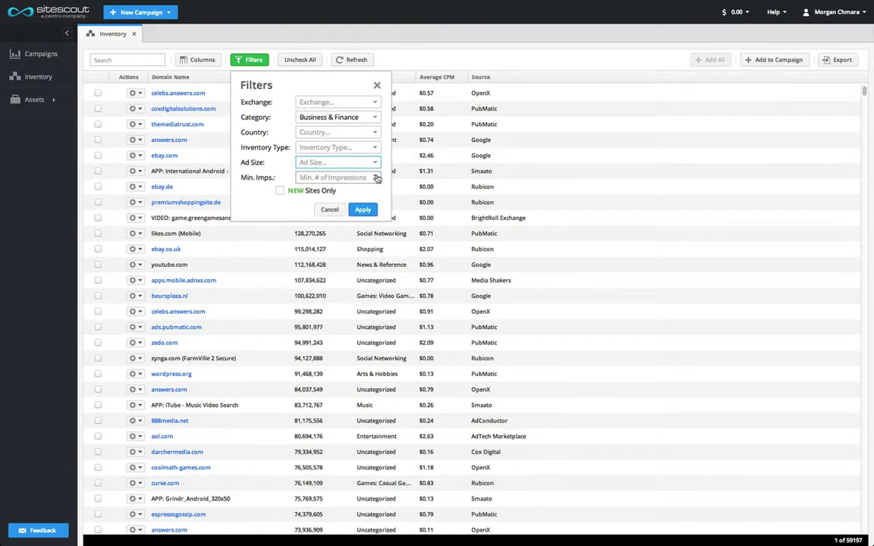
Step: Set the minimum impressions to 0, leave the new sites restriction off, and apply the filters to the inventory
{"action": "left_click", "coordinate": [377, 176]}
{"action": "left_click", "coordinate": [377, 176]}
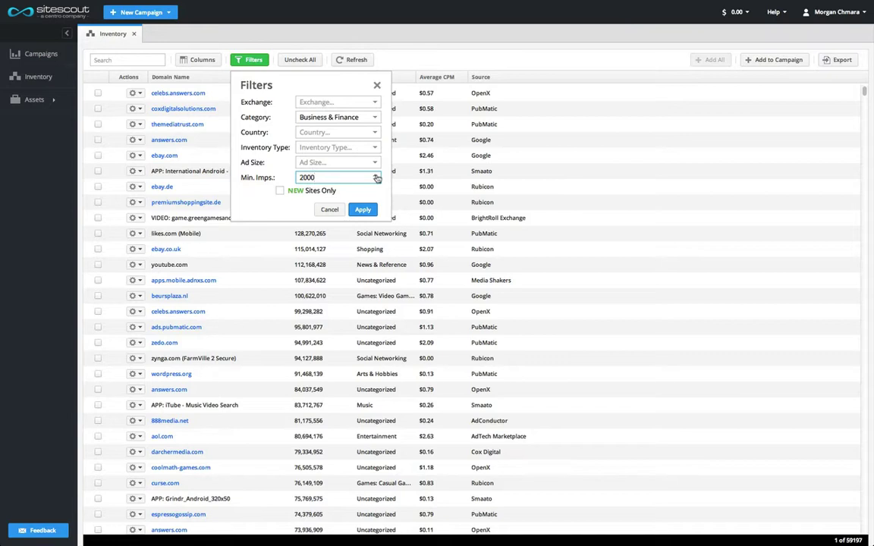
{"action": "left_click", "coordinate": [377, 176]}
{"action": "left_click", "coordinate": [374, 179]}
{"action": "left_click", "coordinate": [375, 180]}
{"action": "left_click", "coordinate": [280, 190]}
{"action": "left_click", "coordinate": [280, 191]}
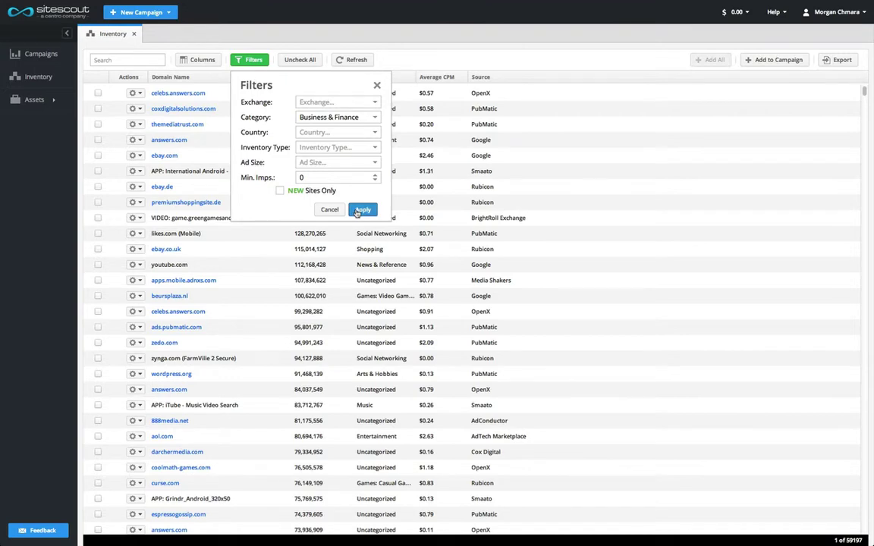
{"action": "left_click", "coordinate": [362, 210]}
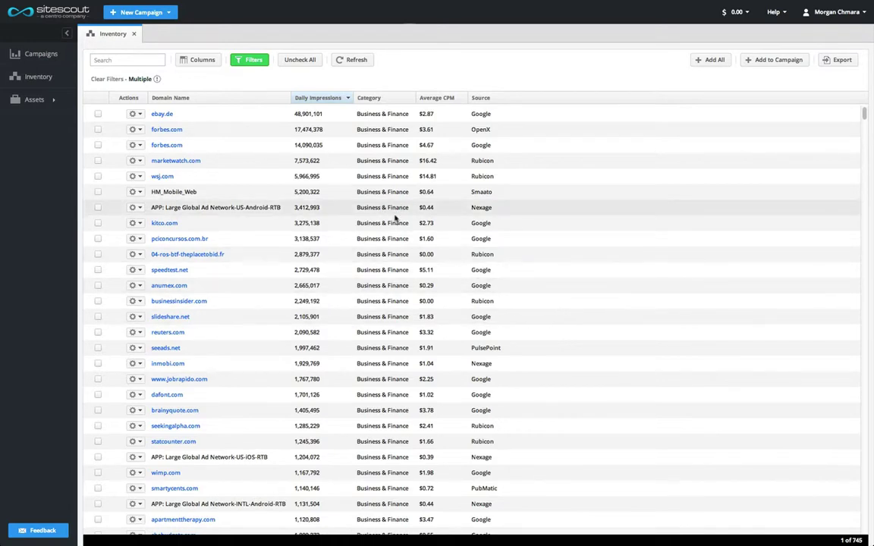
Step: Clear all filters from the inventory list and make the search ready for entry
{"action": "left_click", "coordinate": [107, 78]}
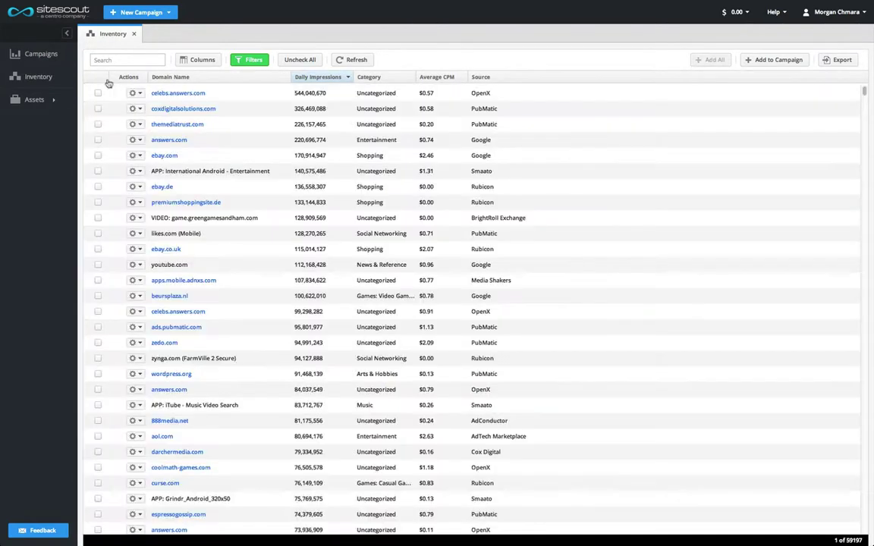
{"action": "left_click", "coordinate": [103, 60]}
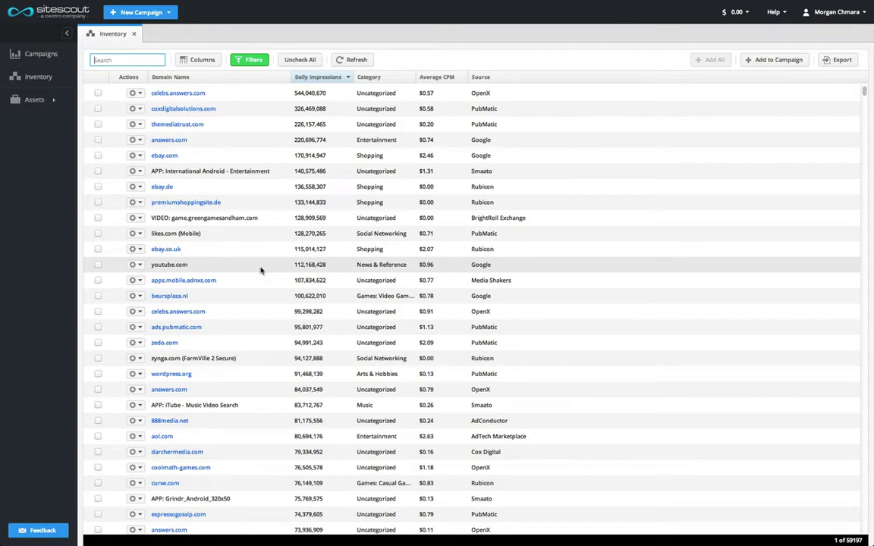
Step: View the ad placements for youtube.com, looking through the sizes, positions and impressions, and close the list
{"action": "left_click", "coordinate": [134, 264]}
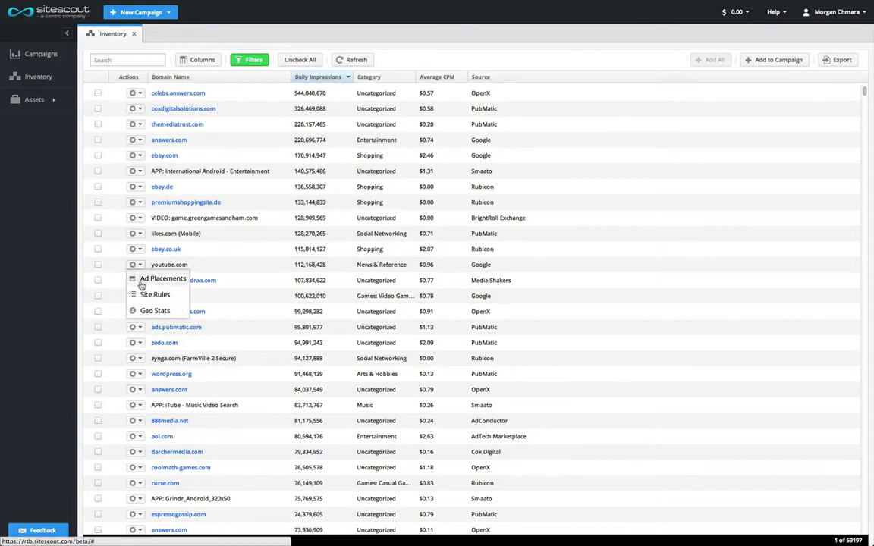
{"action": "left_click", "coordinate": [159, 279]}
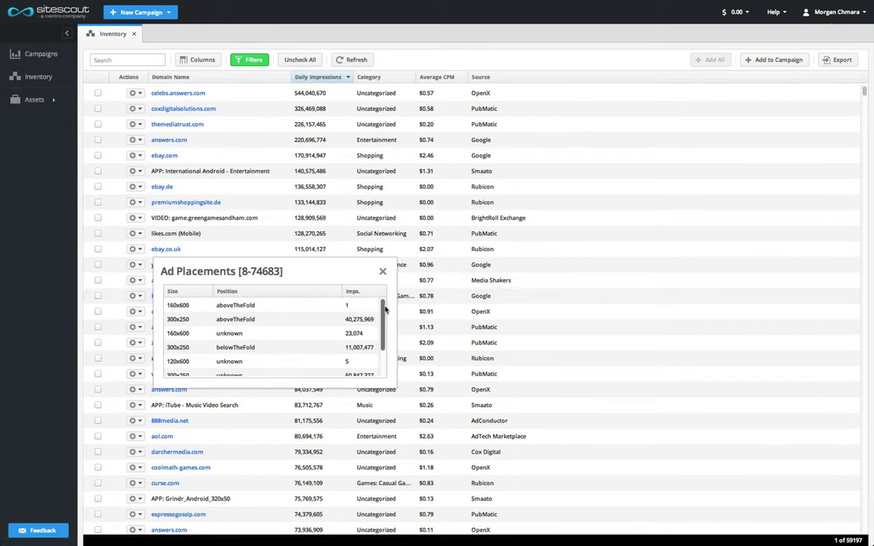
{"action": "left_click_drag", "start_coordinate": [385, 309], "coordinate": [382, 273]}
{"action": "left_click", "coordinate": [382, 273]}
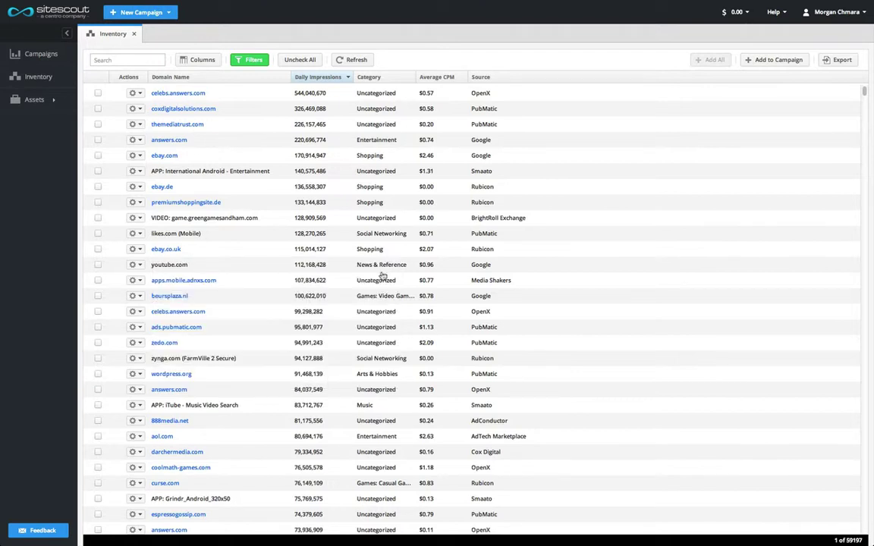
Step: View the site rules for youtube.com, read through the denied attributes, and close them
{"action": "left_click", "coordinate": [138, 266]}
{"action": "left_click", "coordinate": [129, 295]}
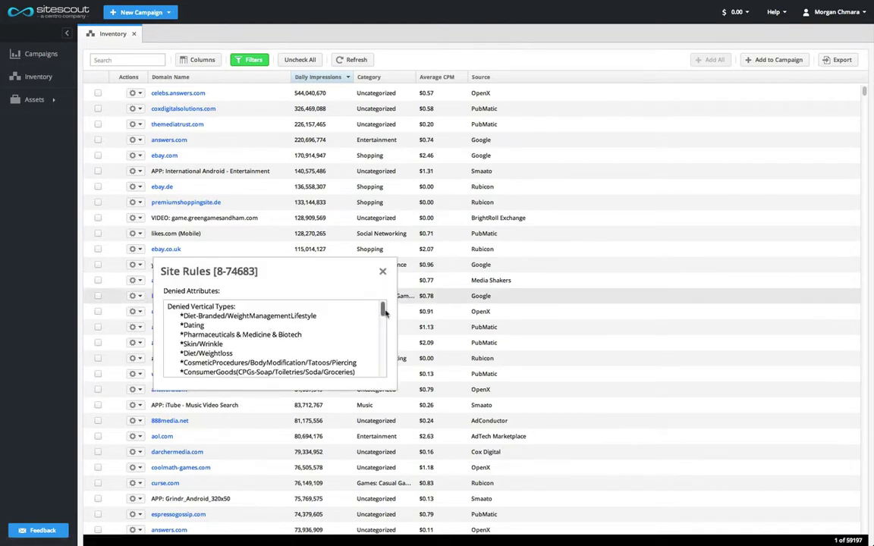
{"action": "mouse_move", "coordinate": [384, 313]}
{"action": "left_mouse_down"}
{"action": "mouse_move", "coordinate": [385, 332]}
{"action": "mouse_move", "coordinate": [383, 306]}
{"action": "left_mouse_up"}
{"action": "left_click", "coordinate": [382, 273]}
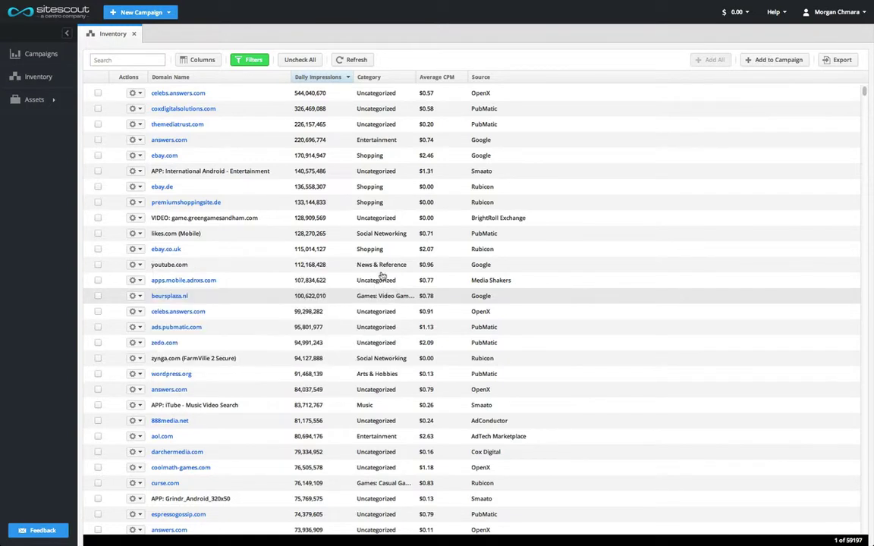
Step: Select youtube.com, ebay.co.uk, likes.com (Mobile) and premiumshoppingsite.de and start adding them to a campaign
{"action": "left_click", "coordinate": [98, 264]}
{"action": "left_click", "coordinate": [97, 248]}
{"action": "left_click", "coordinate": [97, 233]}
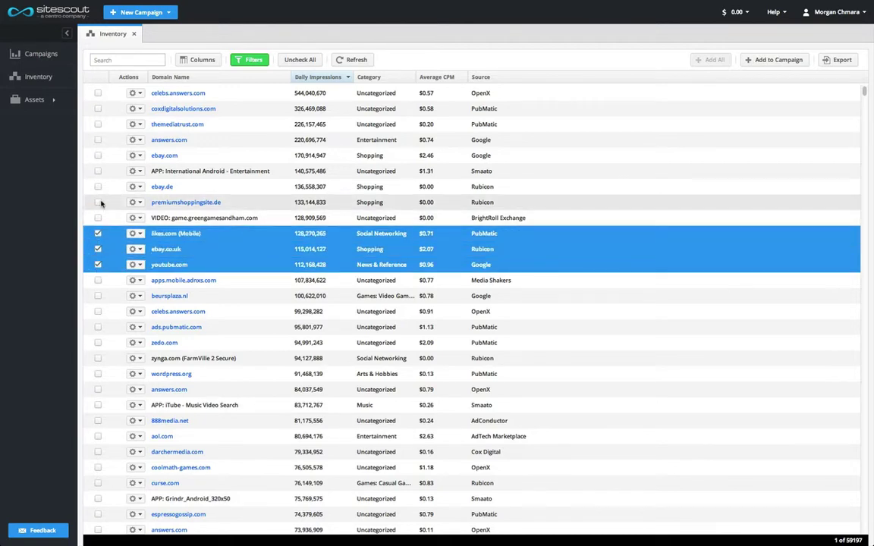
{"action": "left_click", "coordinate": [97, 202]}
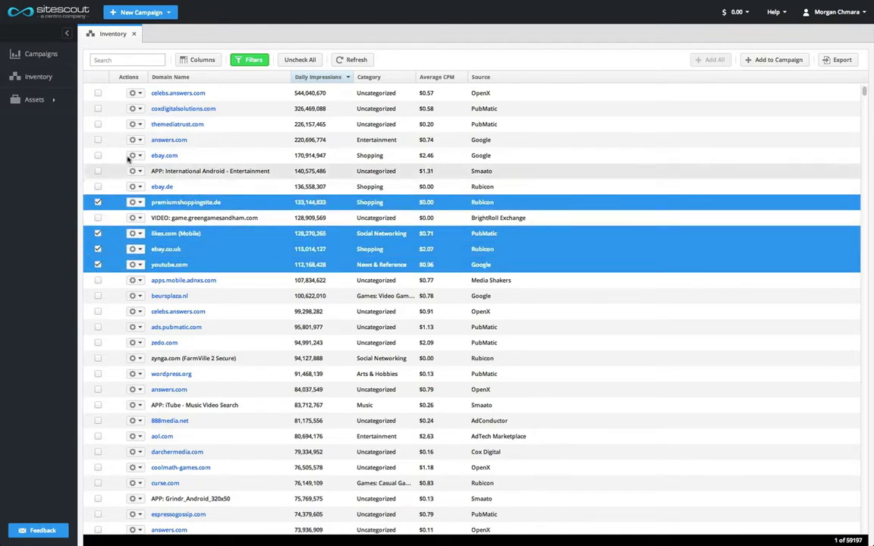
{"action": "left_click", "coordinate": [751, 59]}
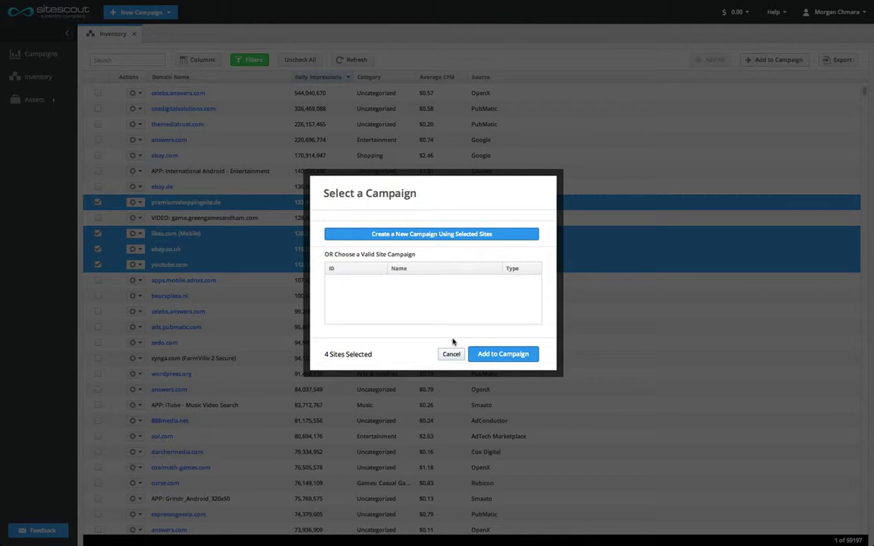